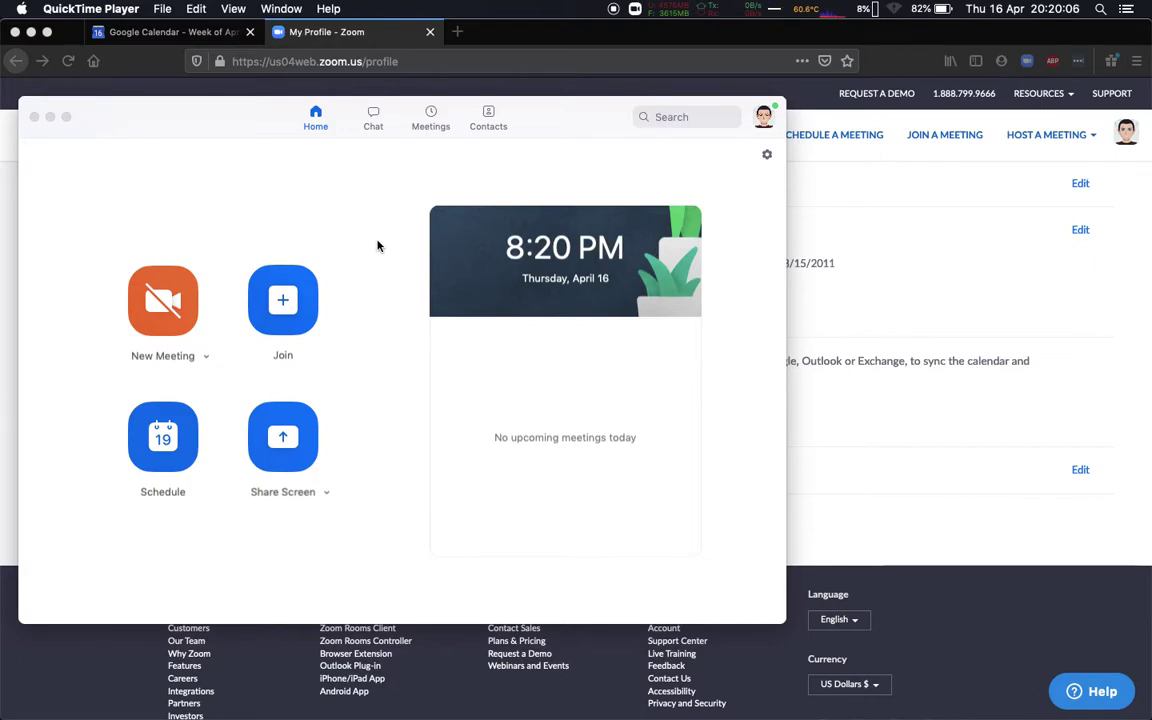
Check the current week in Google Calendar and the upcoming meetings in the Zoom desktop client.
click(178, 43)
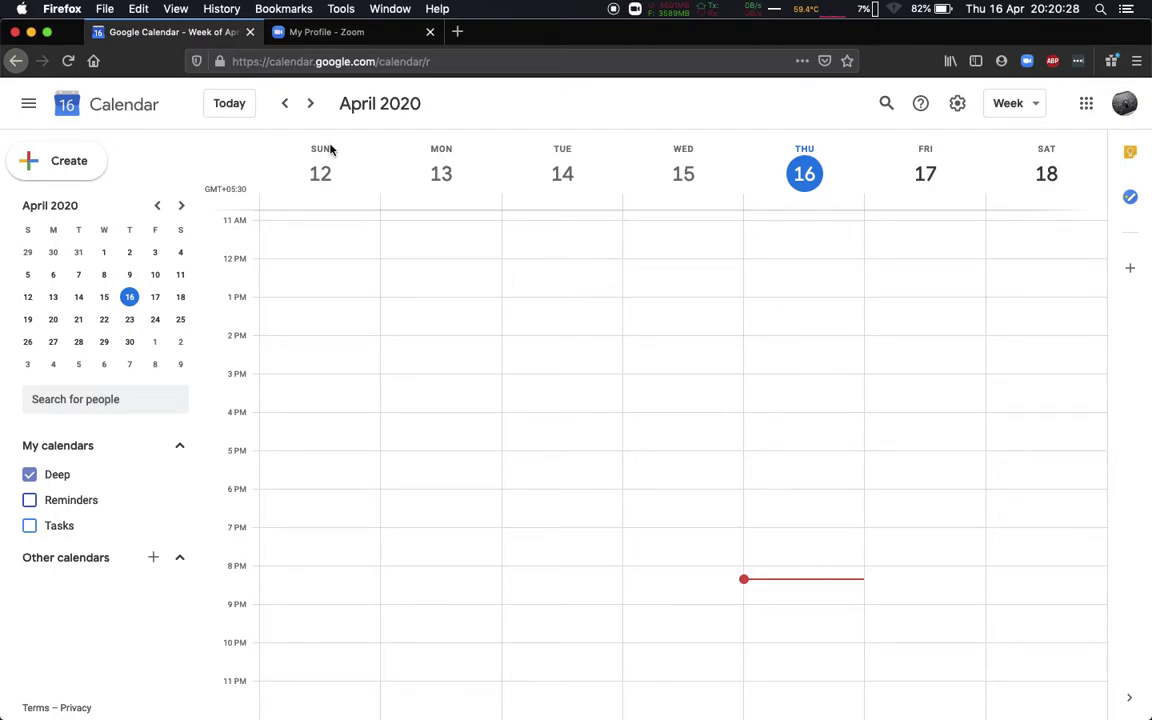
key(super+Tab)
key(super+Tab)
key(super+Tab)
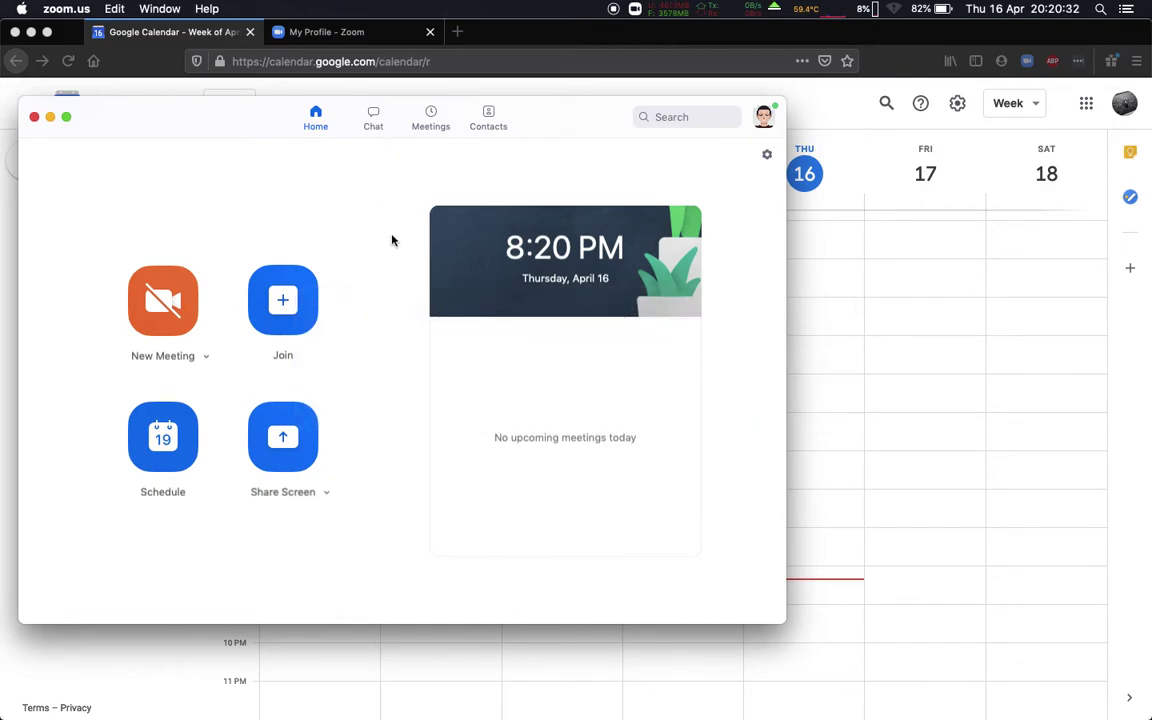
click(843, 393)
key(super+Tab)
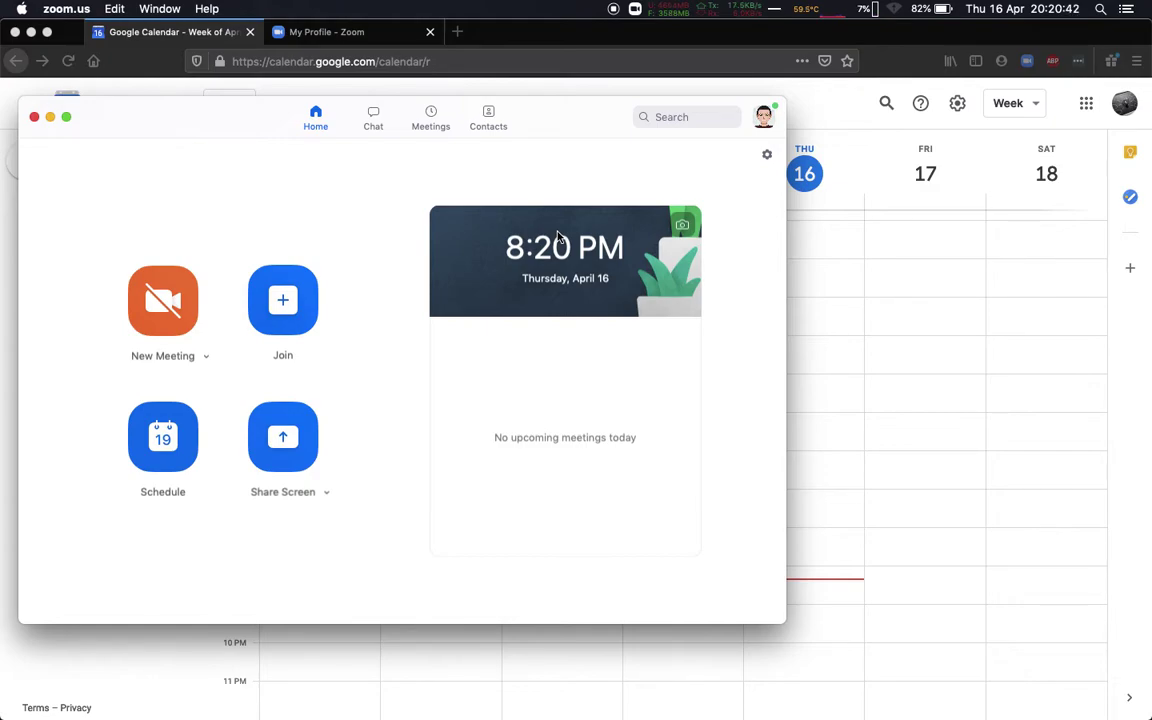
Open the Zoom web profile from the desktop client and go to the Calendar and Contact Integration section.
click(768, 116)
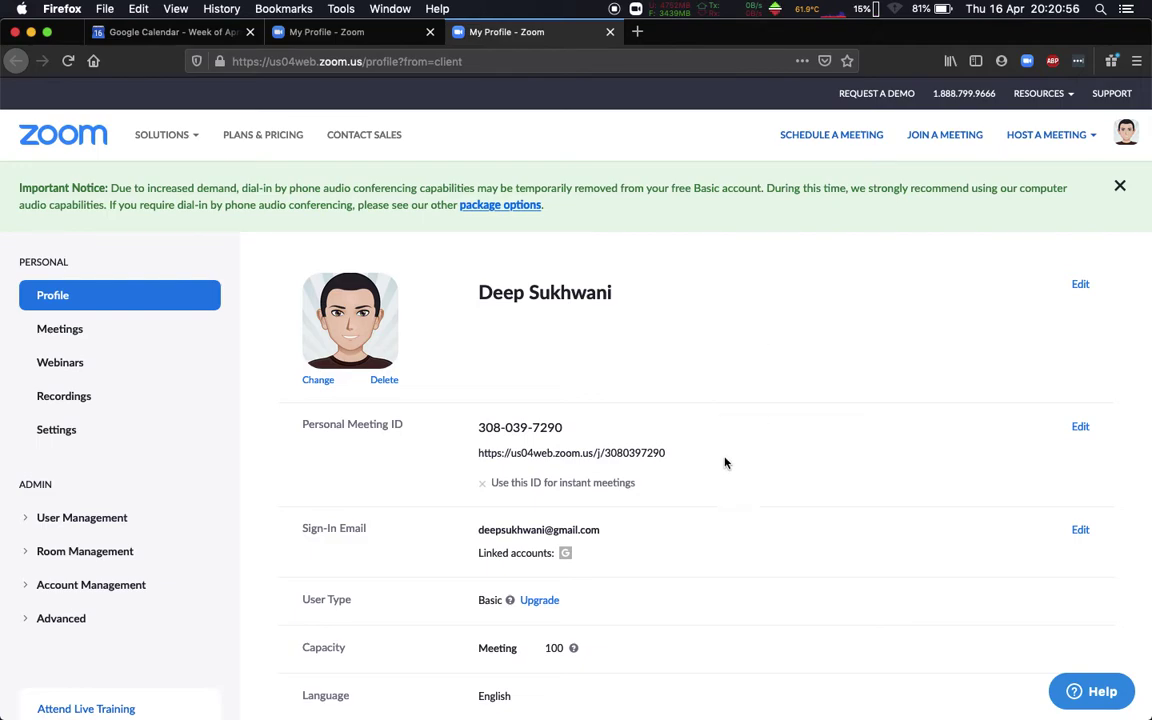
scroll(725, 463, down, 2)
key(super+Tab)
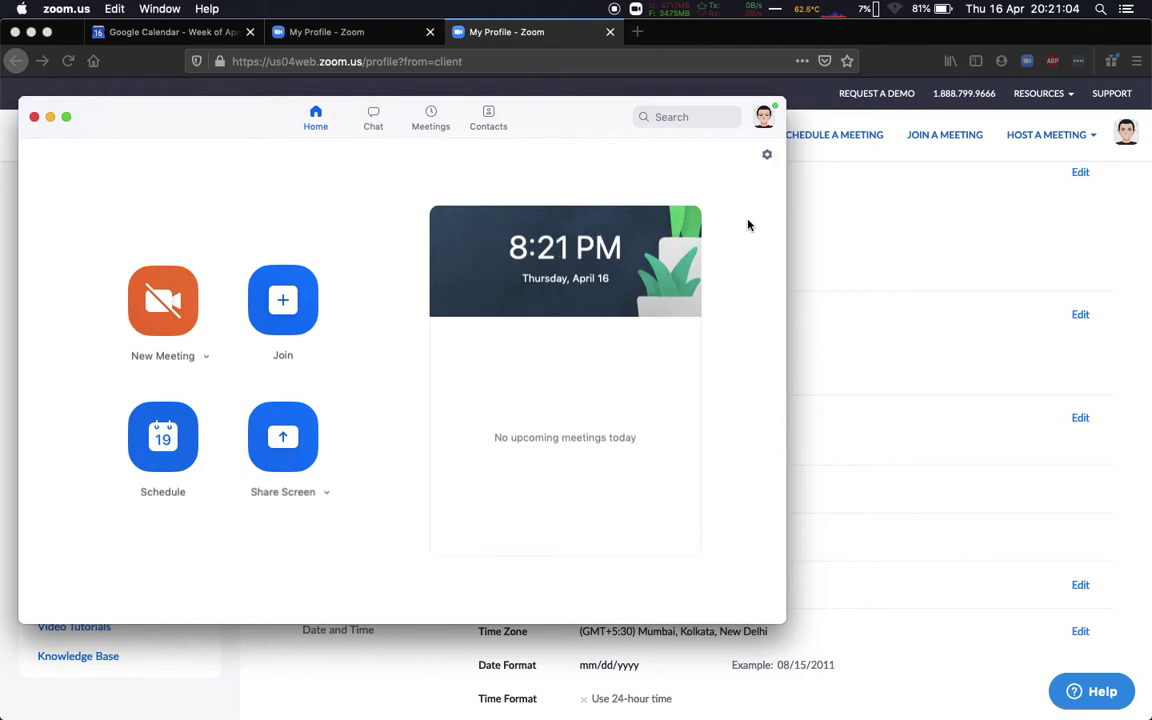
key(super+Tab)
scroll(748, 225, down, 5)
scroll(748, 225, up, 10)
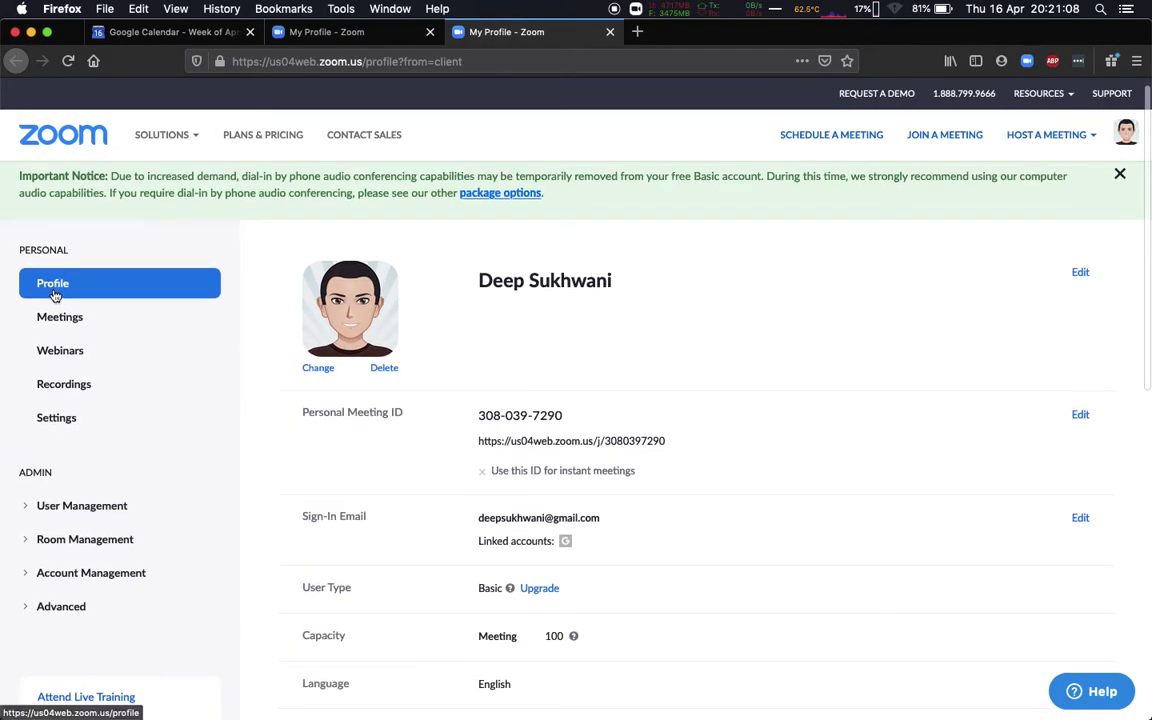
scroll(347, 442, down, 10)
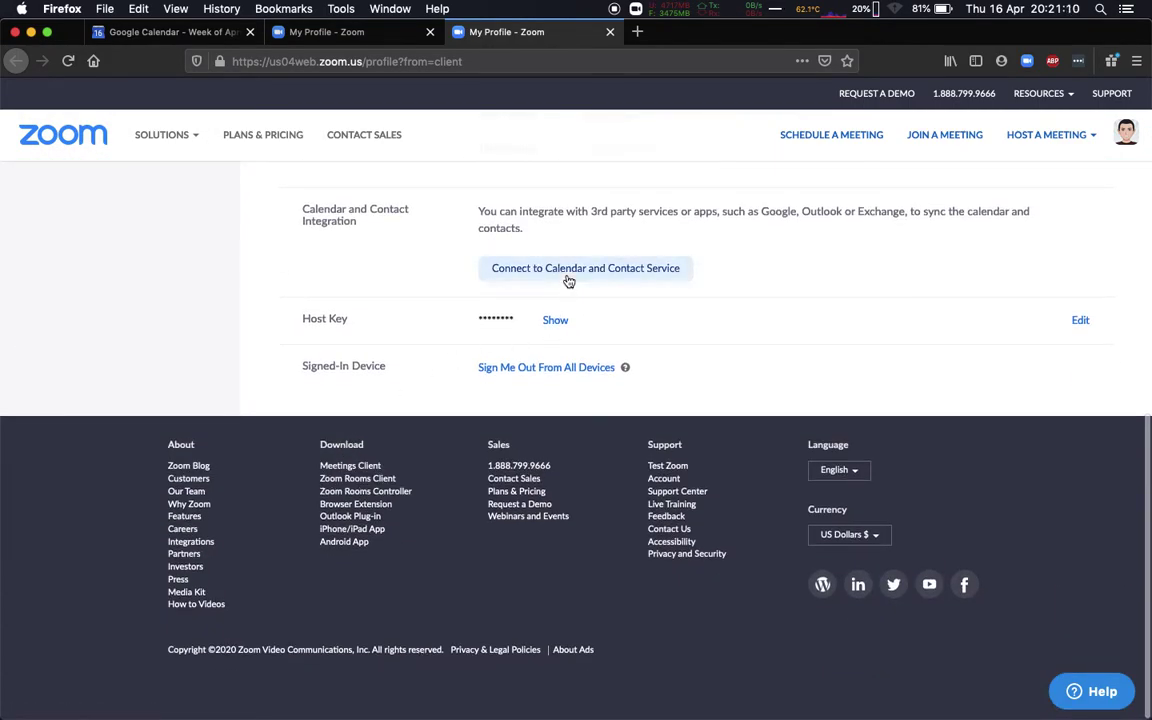
Connect Google as the calendar service with calendar events allowed and contact sync disabled, grant Zoom access to the Google account, and check the integration.
click(568, 280)
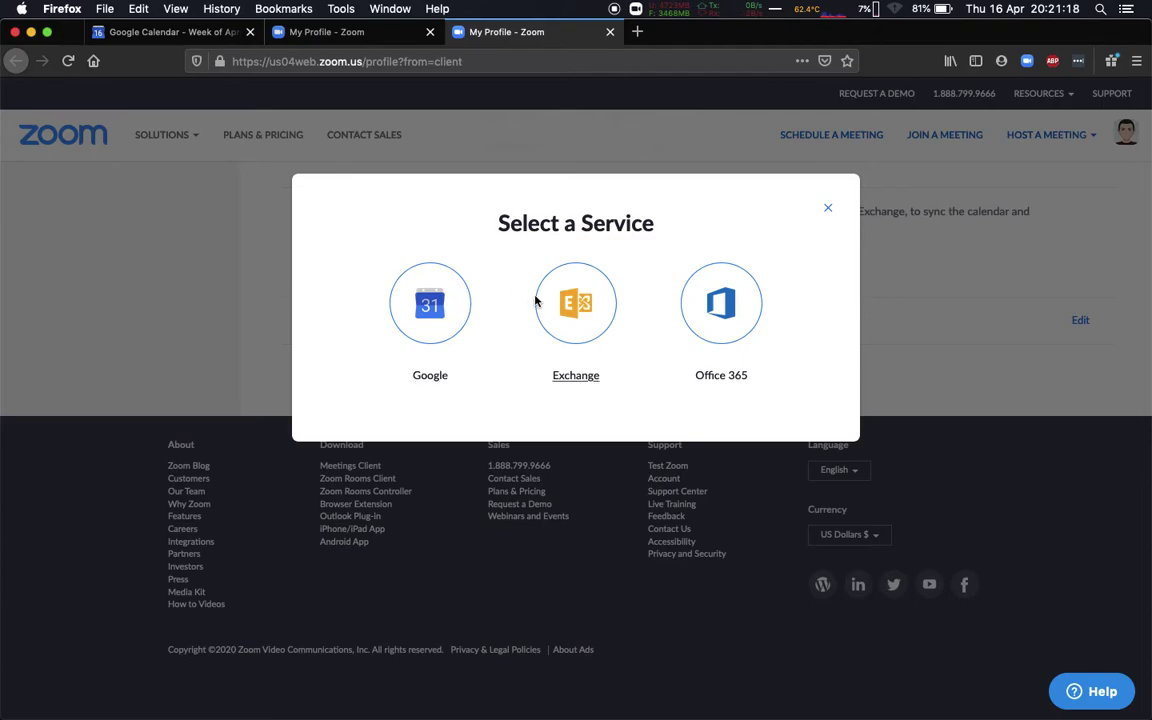
click(437, 290)
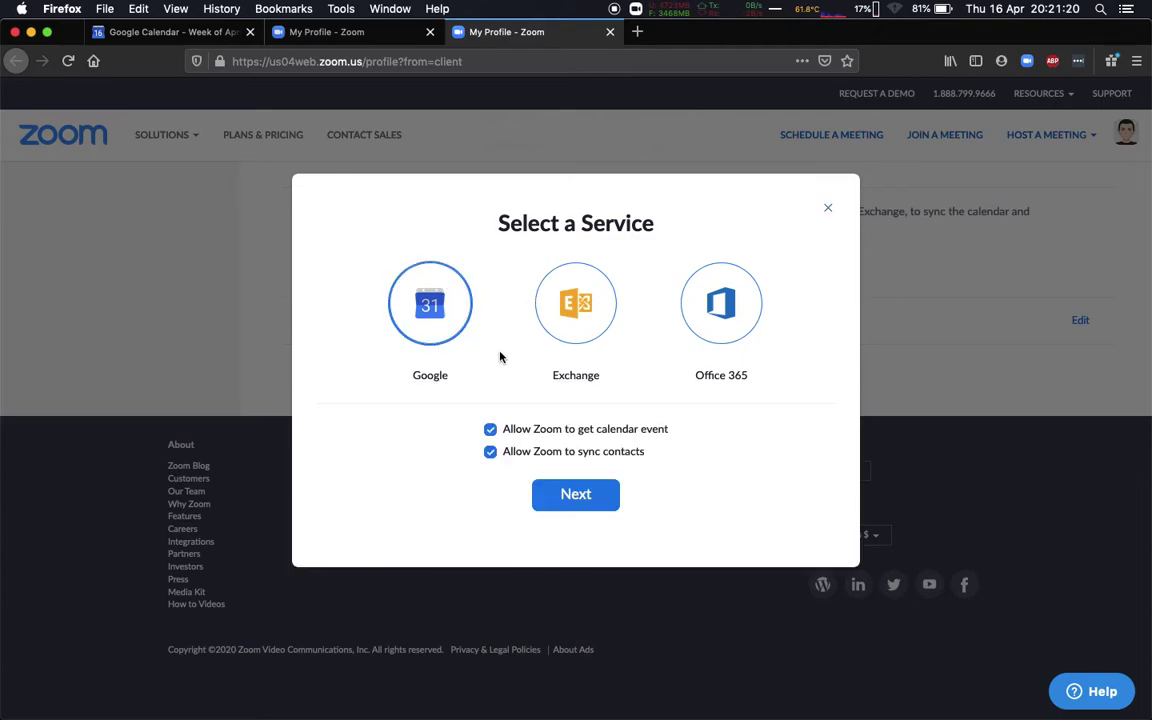
click(490, 452)
click(599, 494)
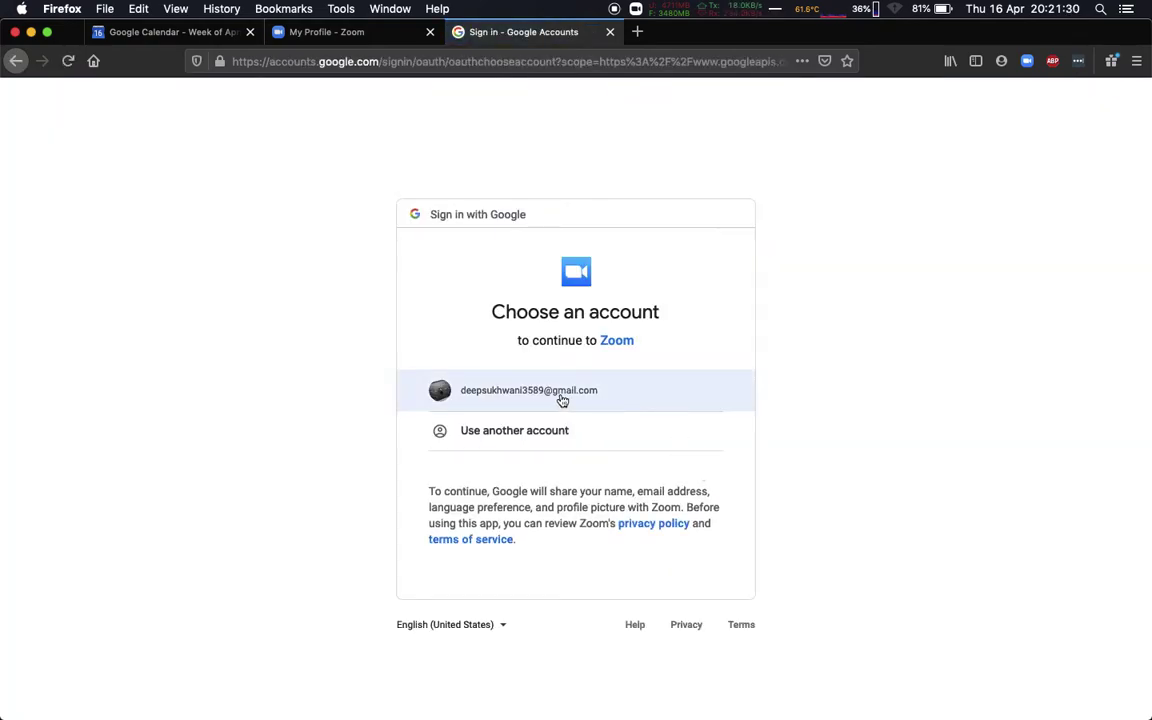
click(562, 400)
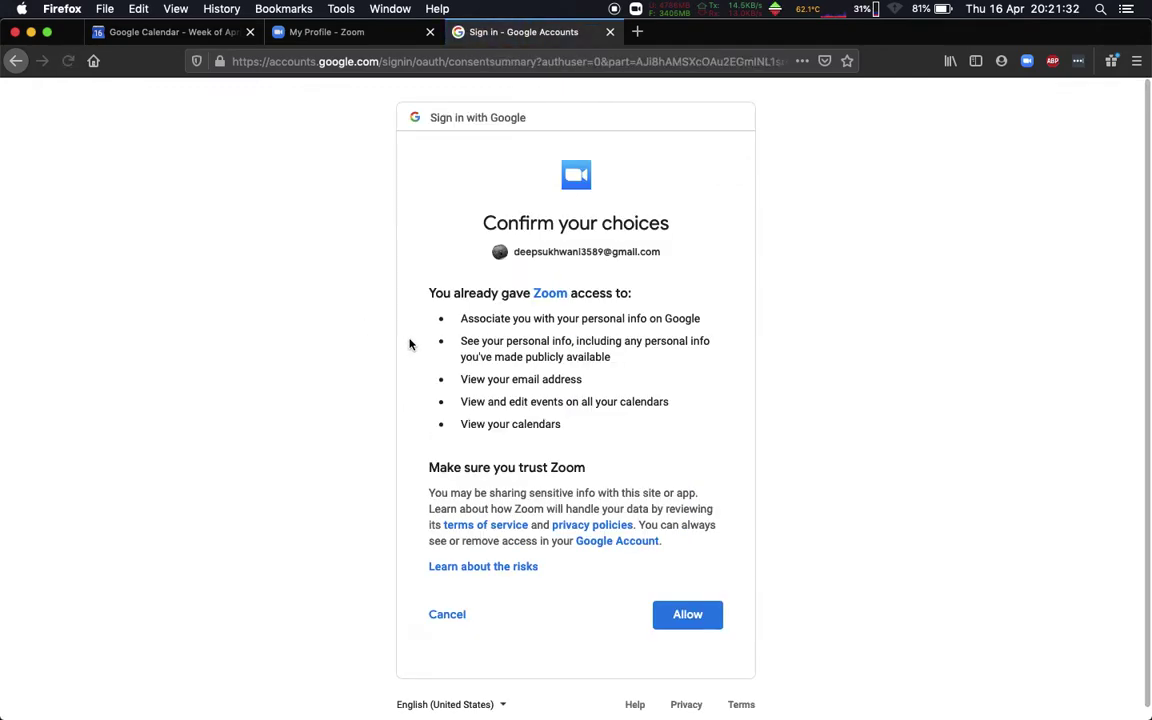
click(687, 614)
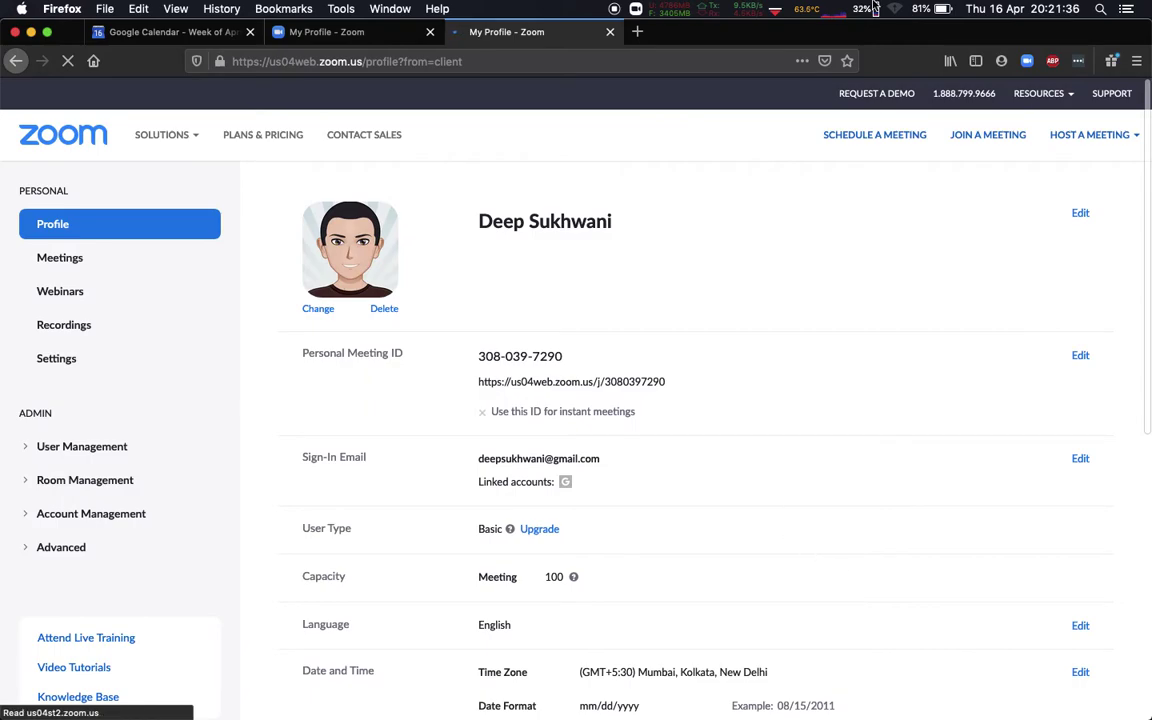
scroll(833, 380, down, 7)
scroll(833, 383, up, 3)
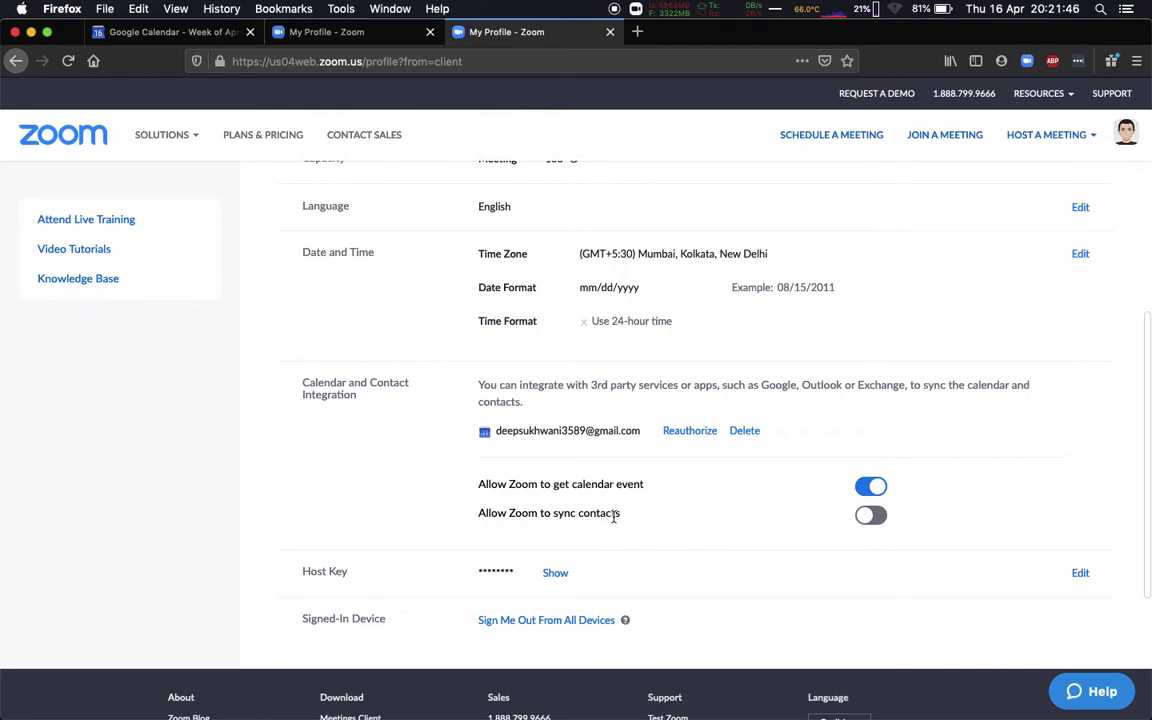
scroll(437, 396, up, 10)
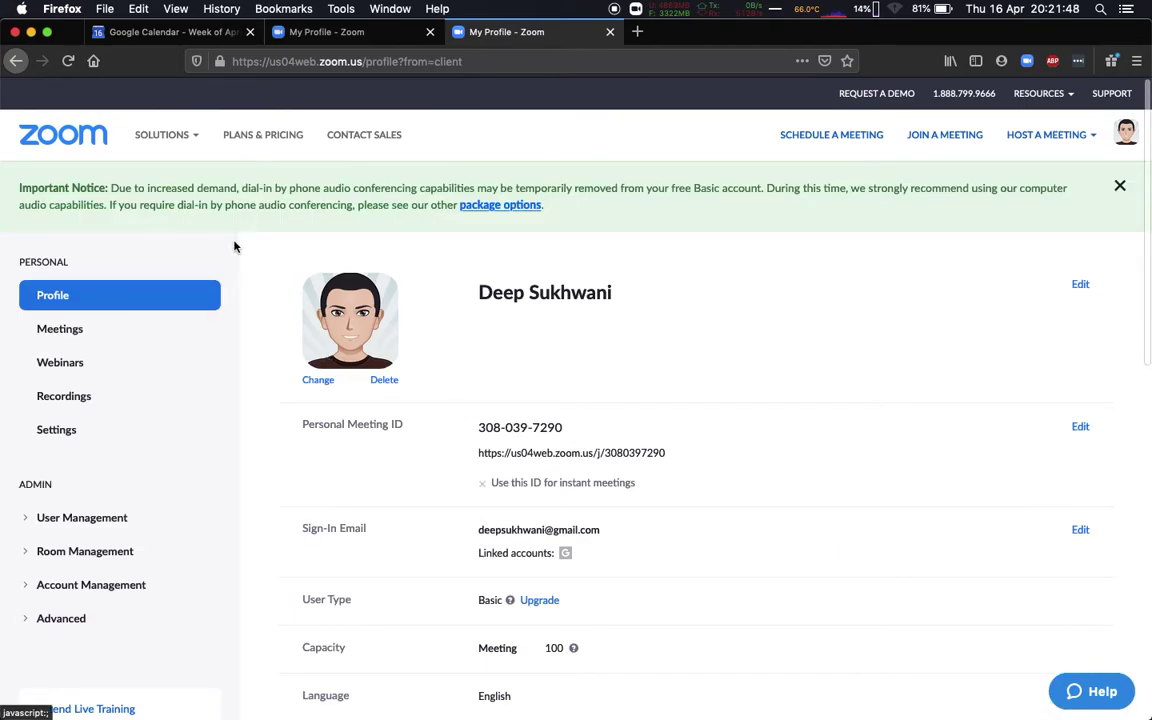
Switch to the Zoom desktop client and start scheduling a meeting with the topic "Daily Syncup".
click(165, 31)
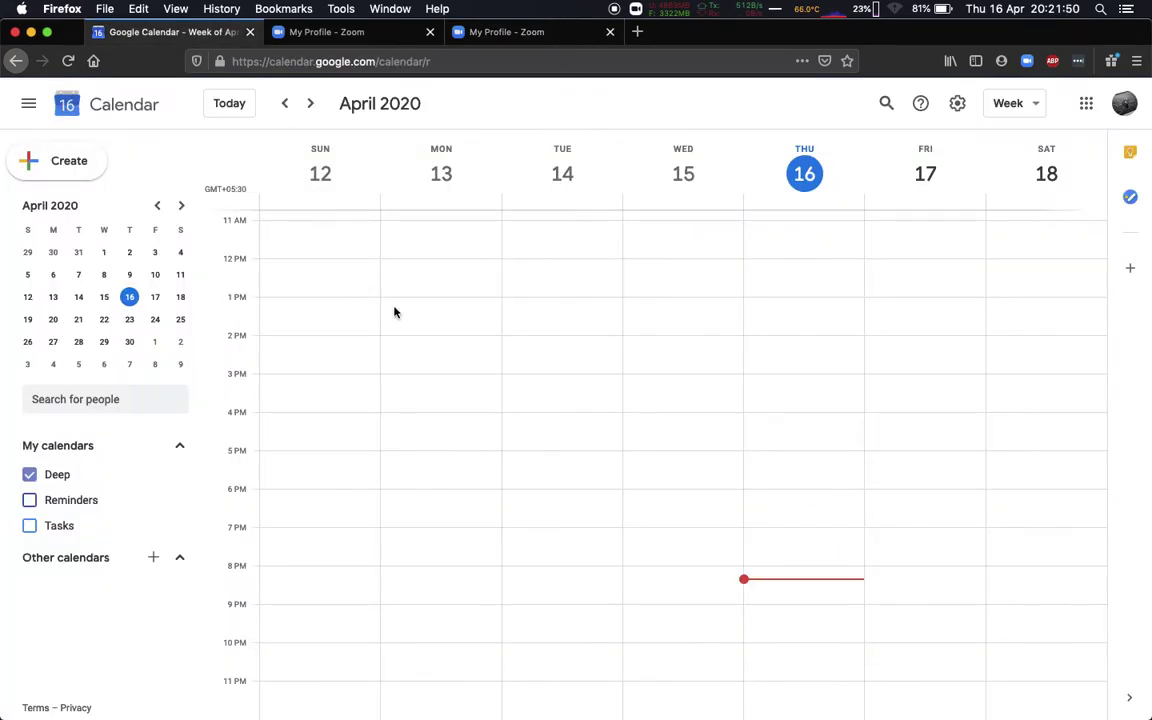
key(super+Tab)
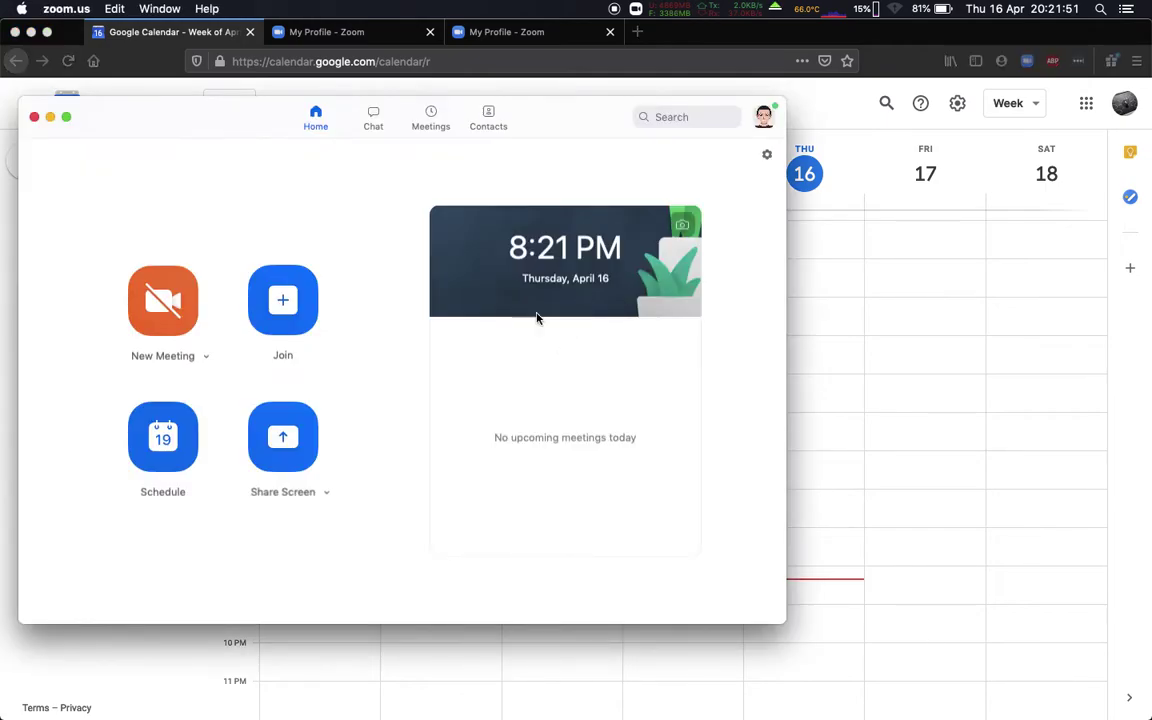
click(160, 430)
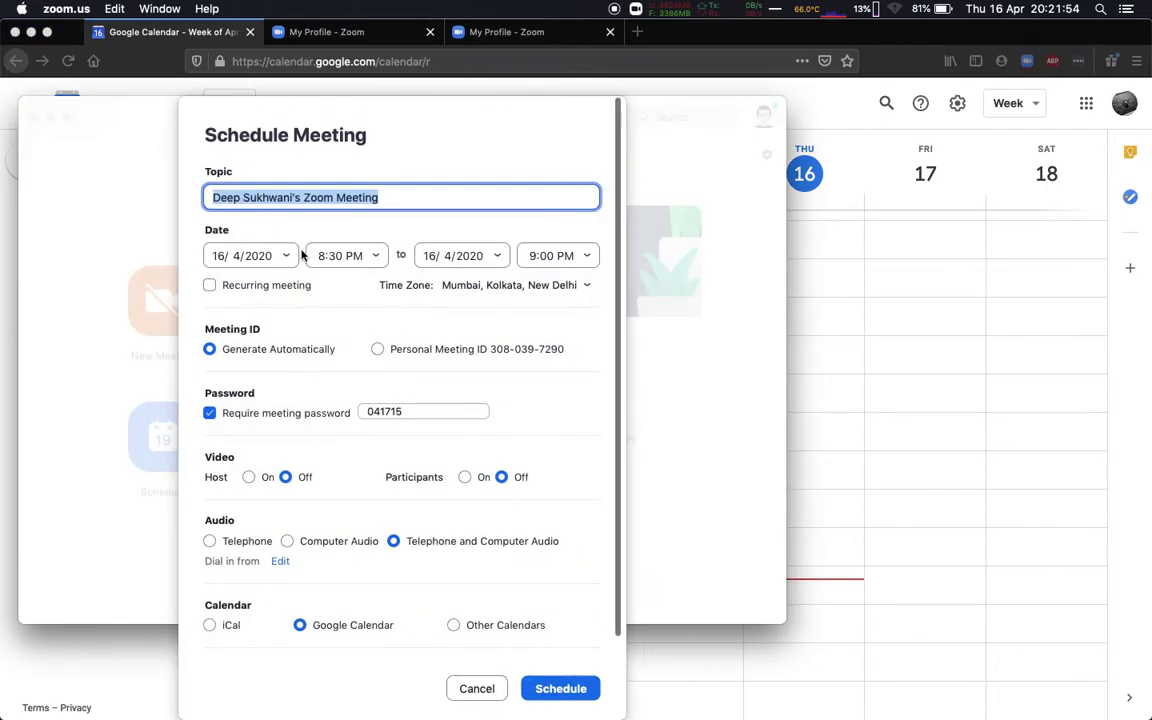
key(Right)
key(super+a)
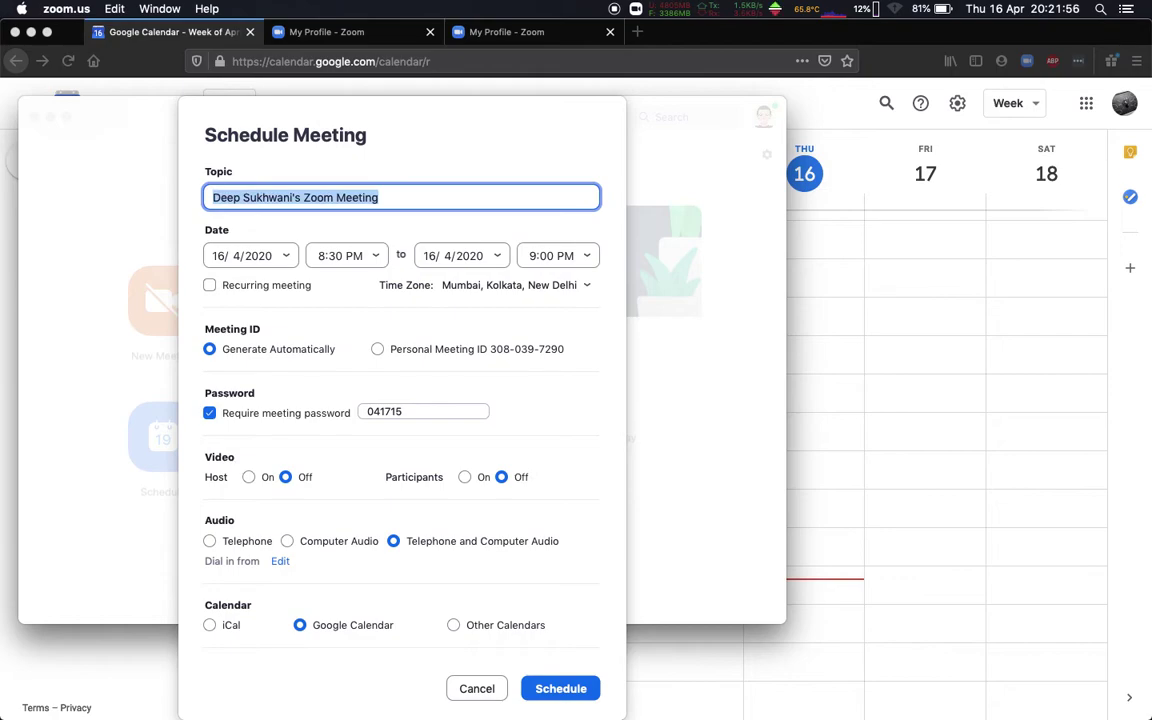
text(Daily S)
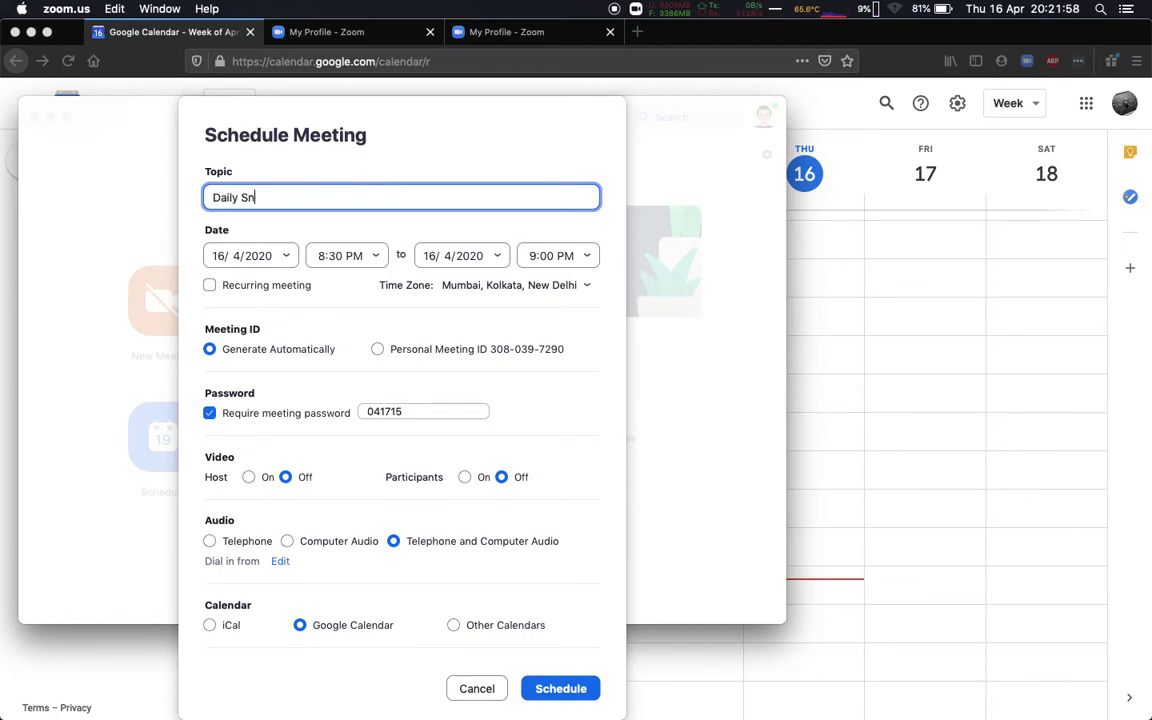
text(yncup)
Try Other Calendars as the meeting's calendar and return the choice to Google Calendar.
scroll(325, 324, down, 1)
scroll(326, 324, down, 1)
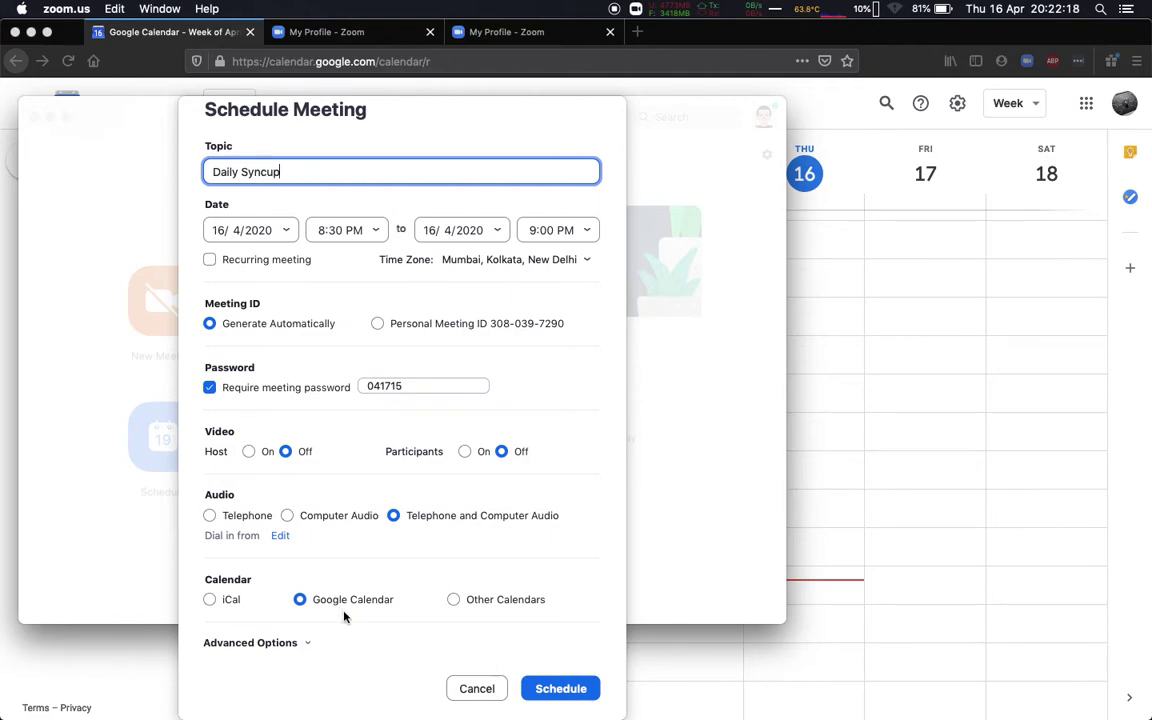
click(453, 599)
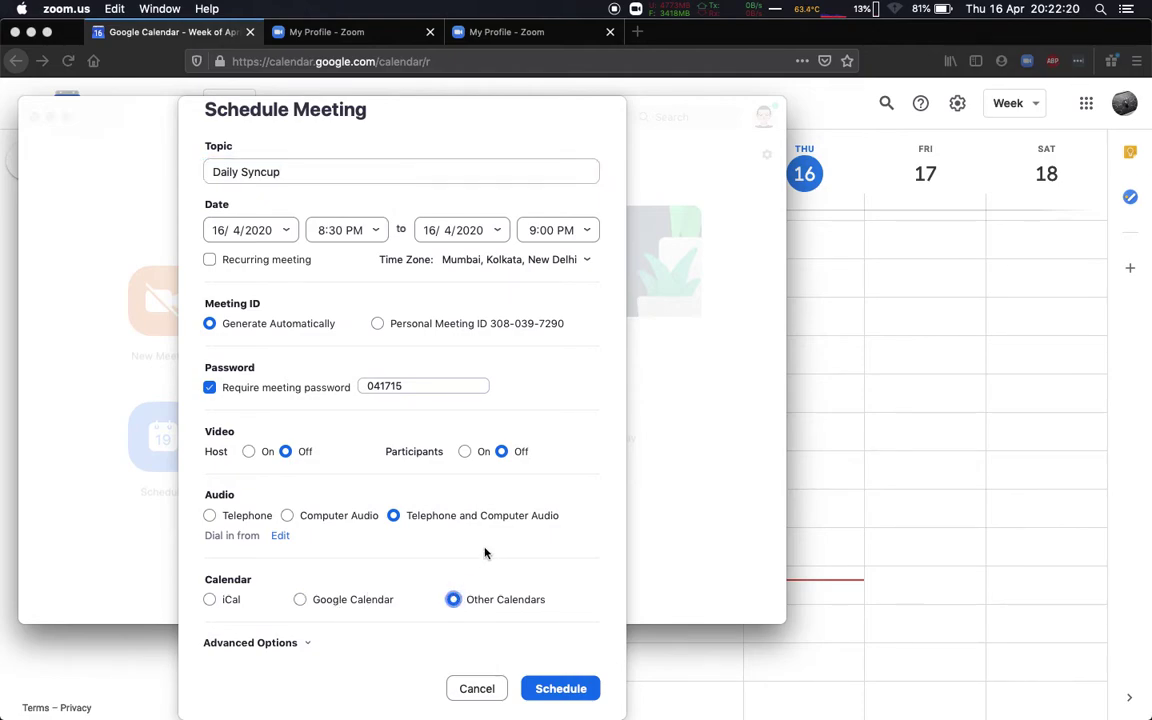
scroll(485, 553, down, 1)
click(300, 599)
scroll(349, 540, up, 1)
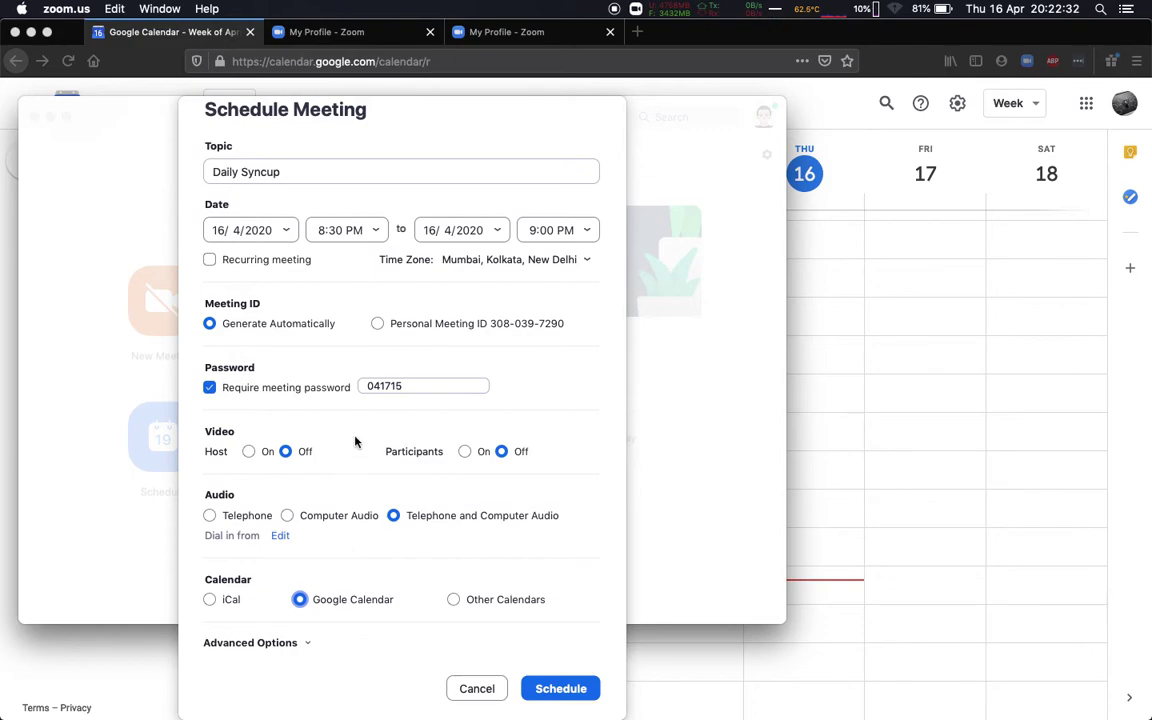
Schedule the meeting after reviewing its advanced options, and save the Daily Syncup event in Google Calendar.
scroll(320, 540, down, 1)
click(288, 643)
scroll(320, 615, down, 3)
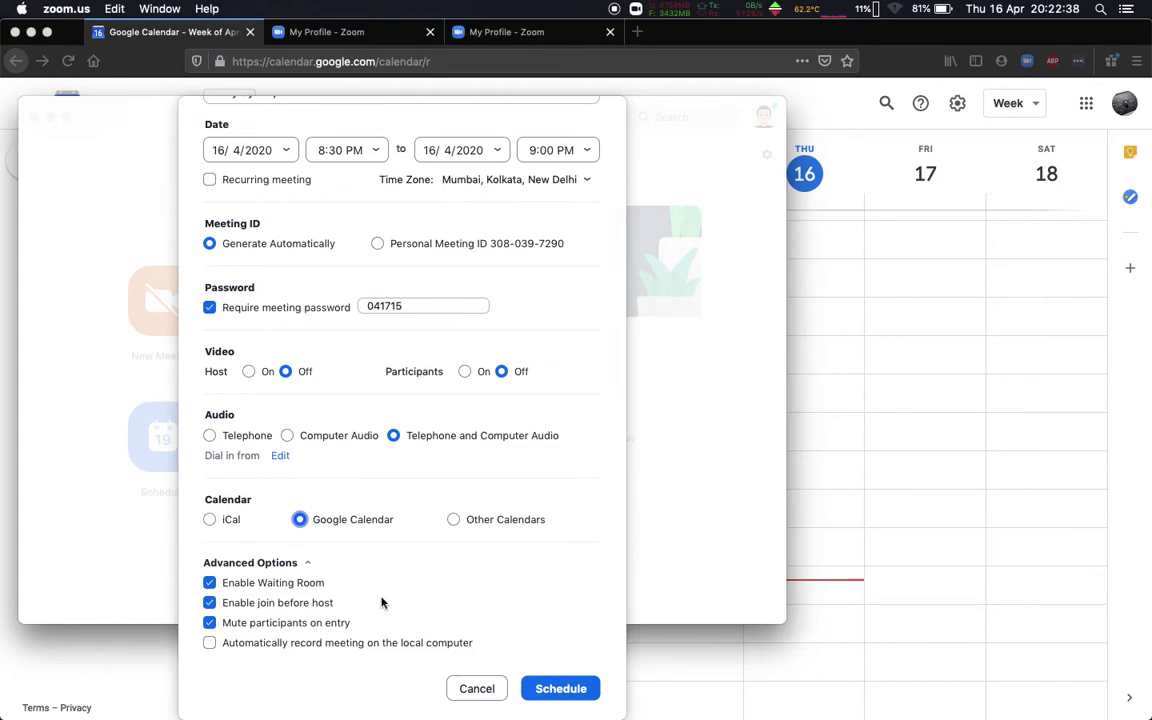
scroll(381, 602, up, 5)
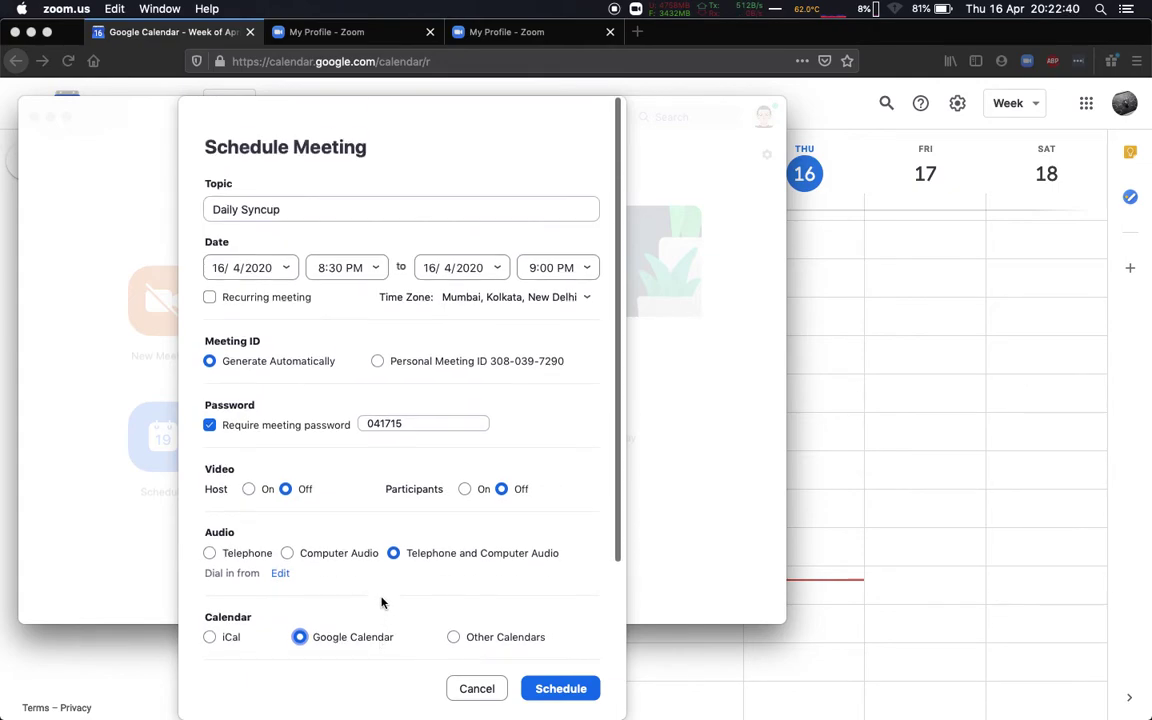
scroll(509, 617, down, 5)
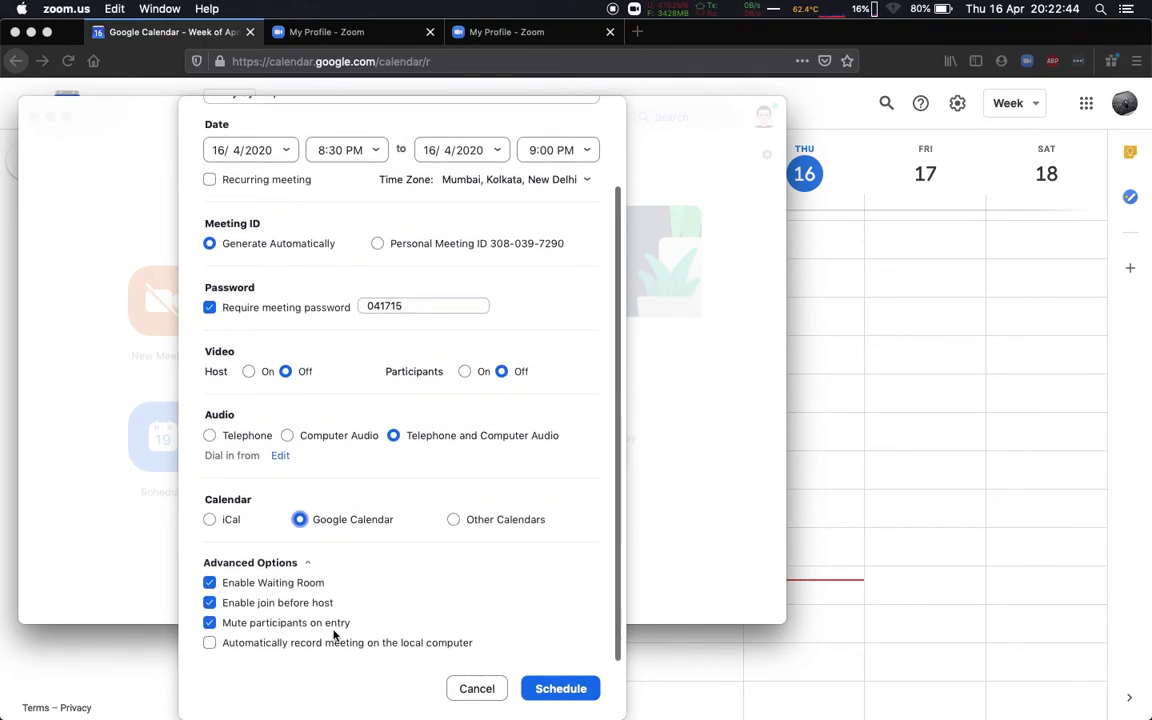
scroll(357, 612, up, 3)
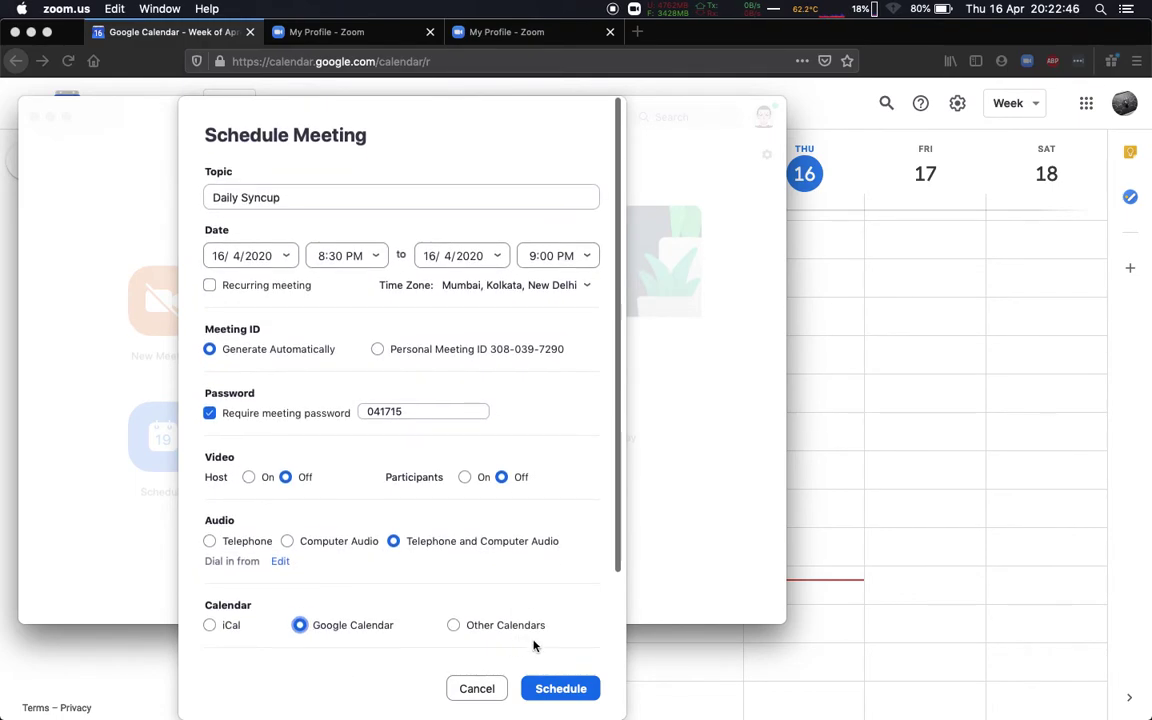
click(560, 688)
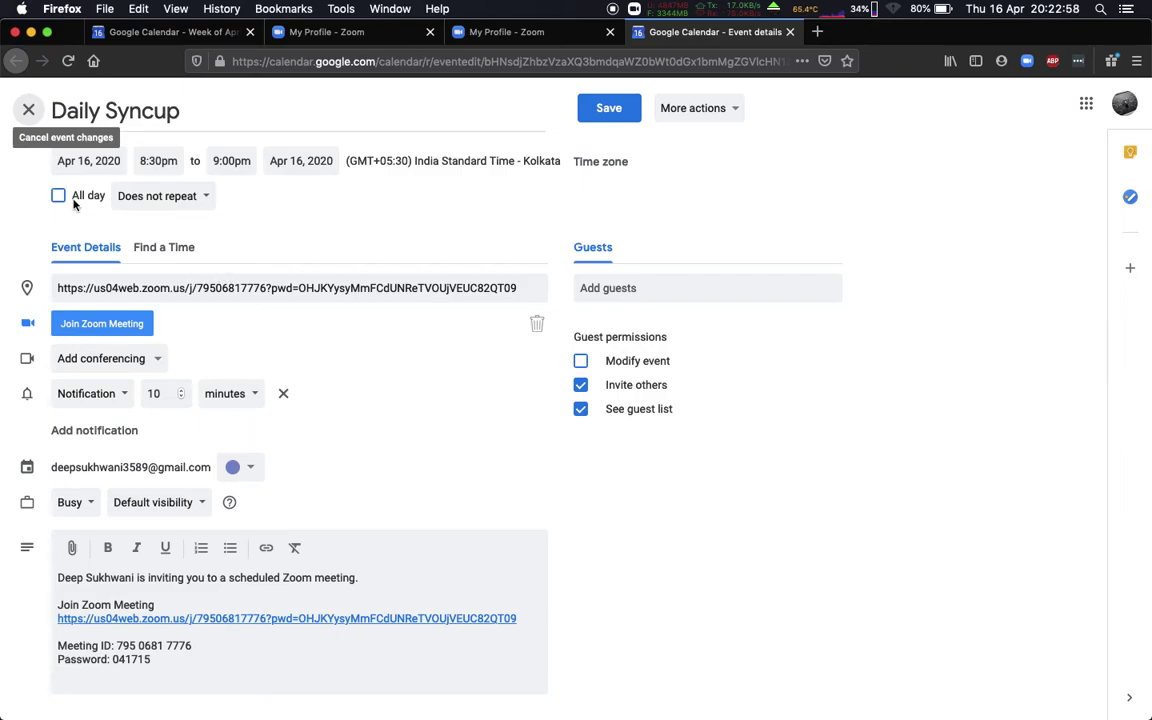
click(603, 107)
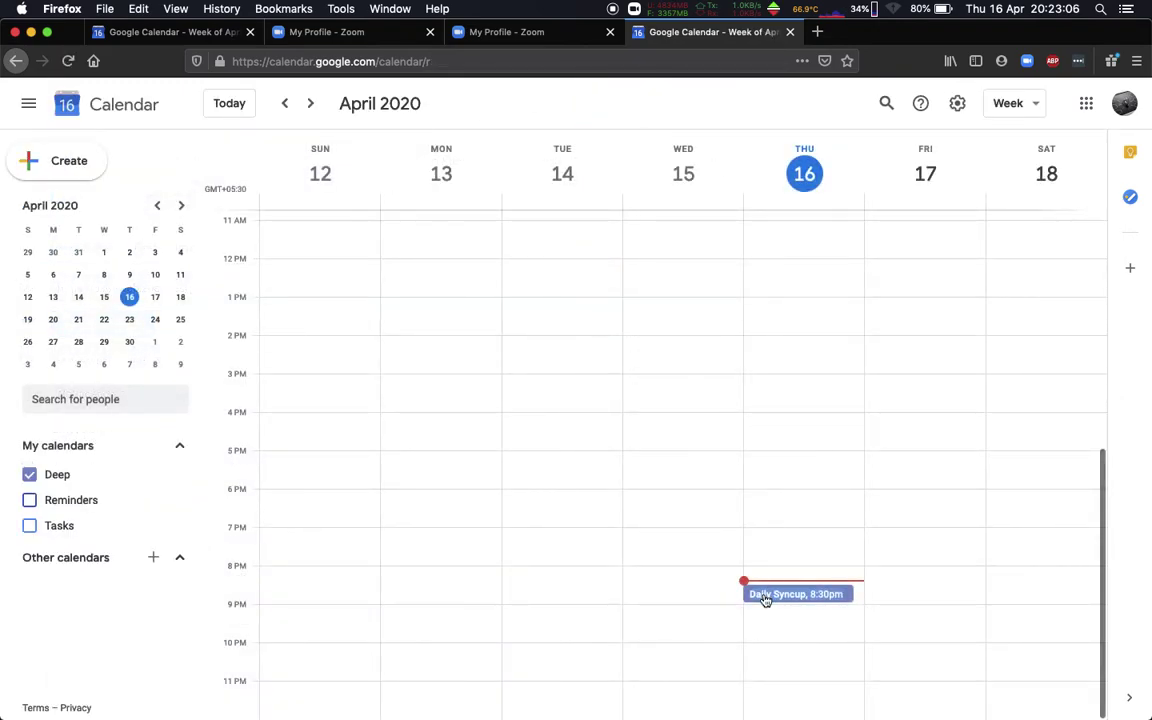
Check the Daily Syncup entry and its extra options in the Zoom client, and its event details in Google Calendar.
key(super+Tab)
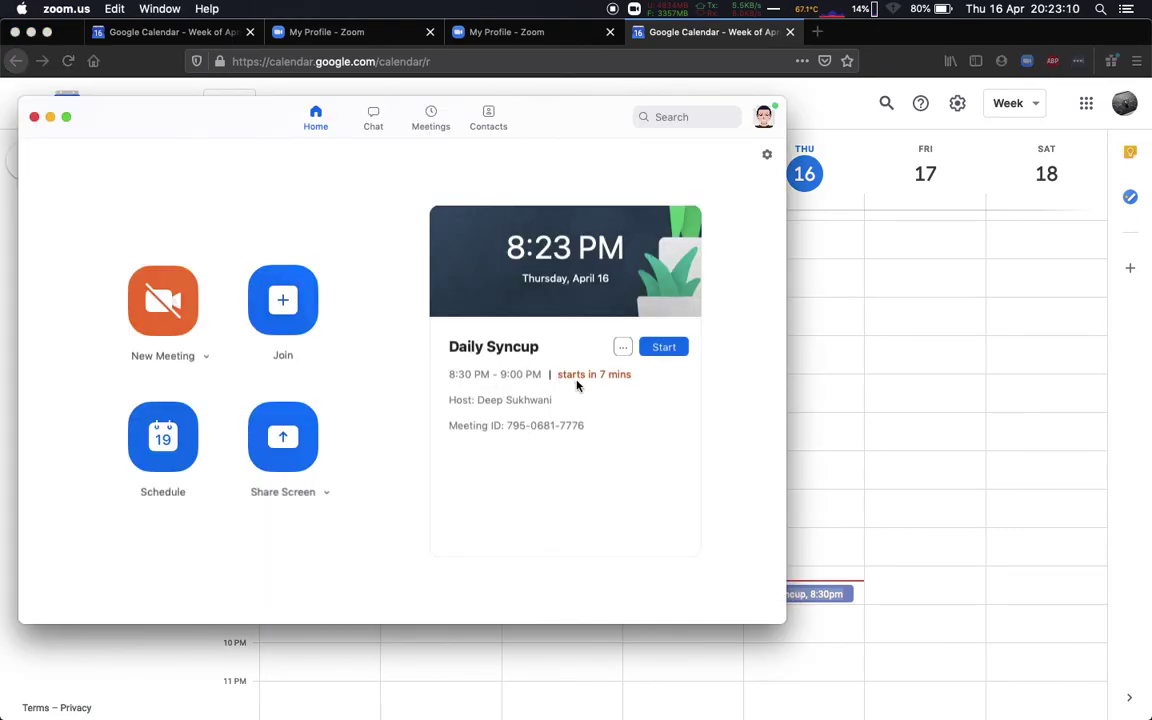
key(super+Tab)
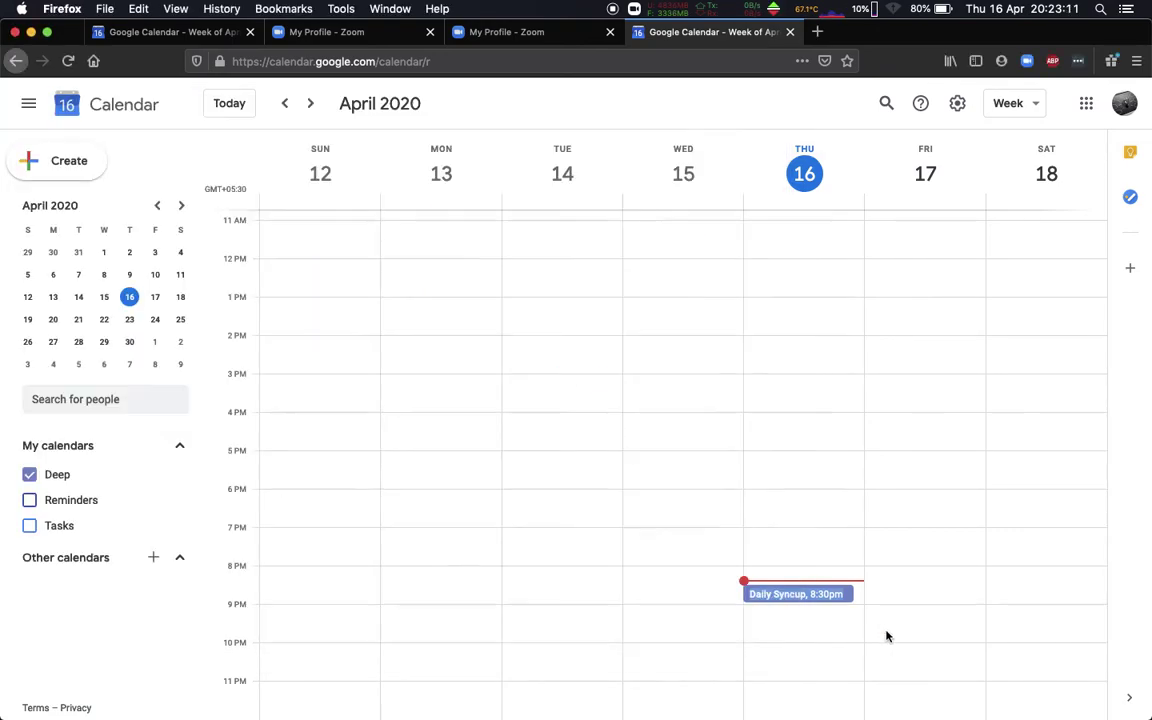
click(805, 594)
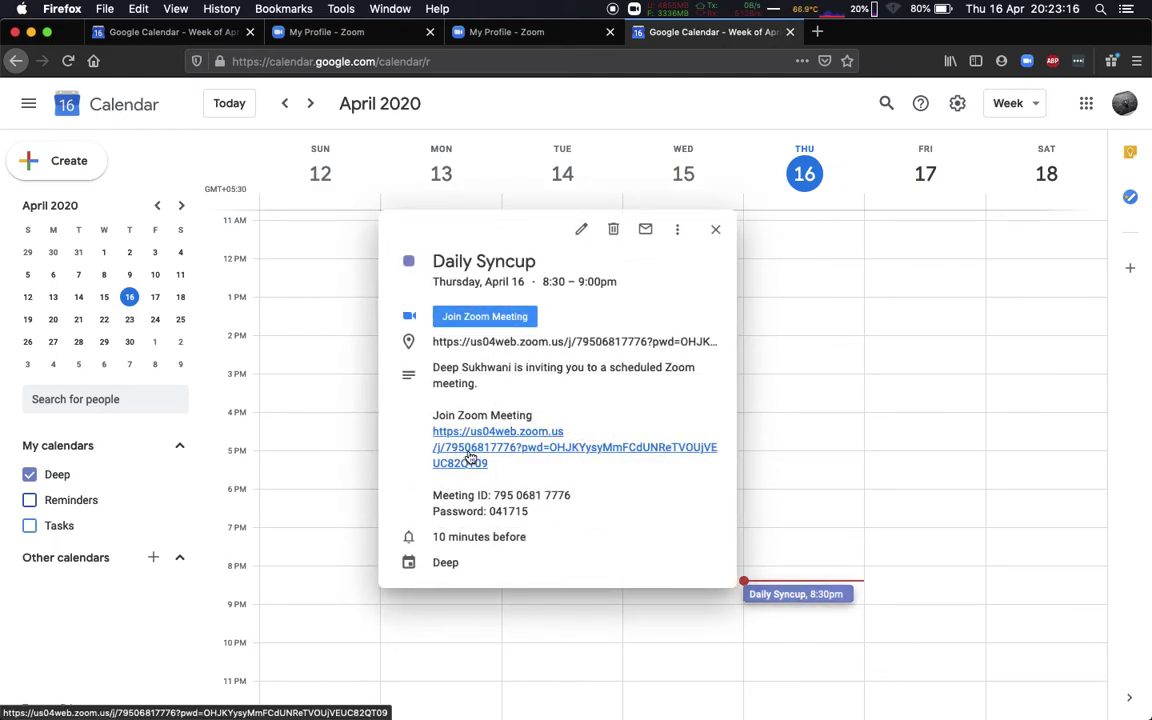
key(super+Tab)
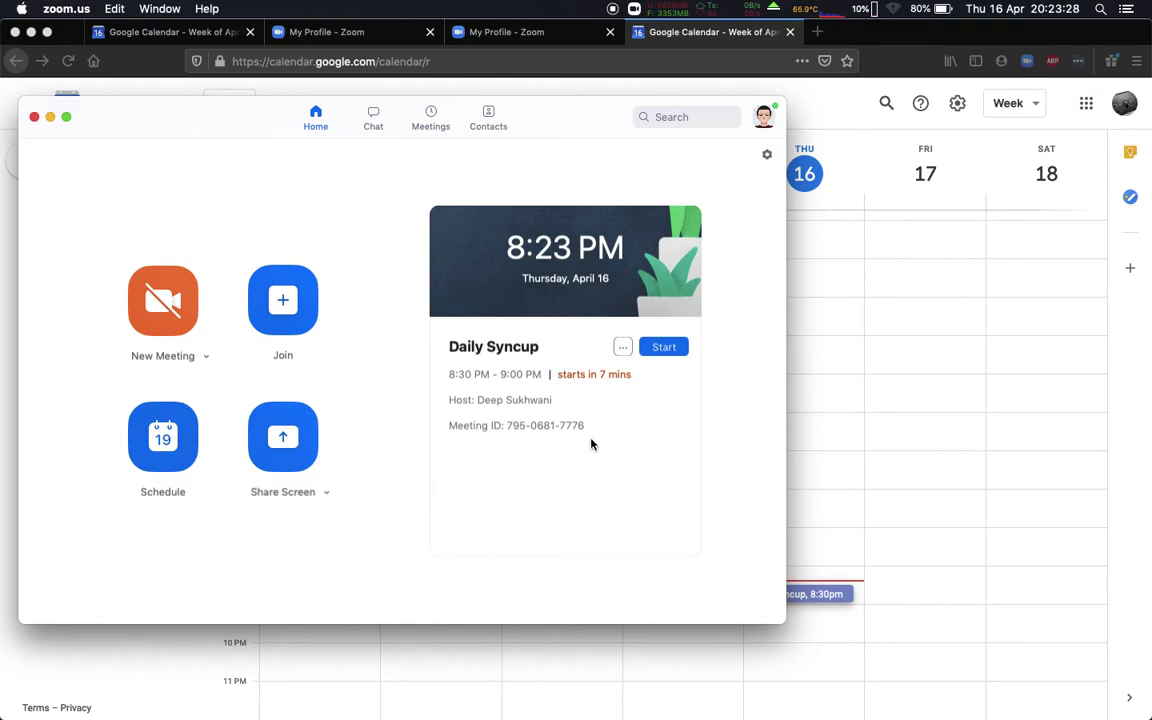
click(622, 346)
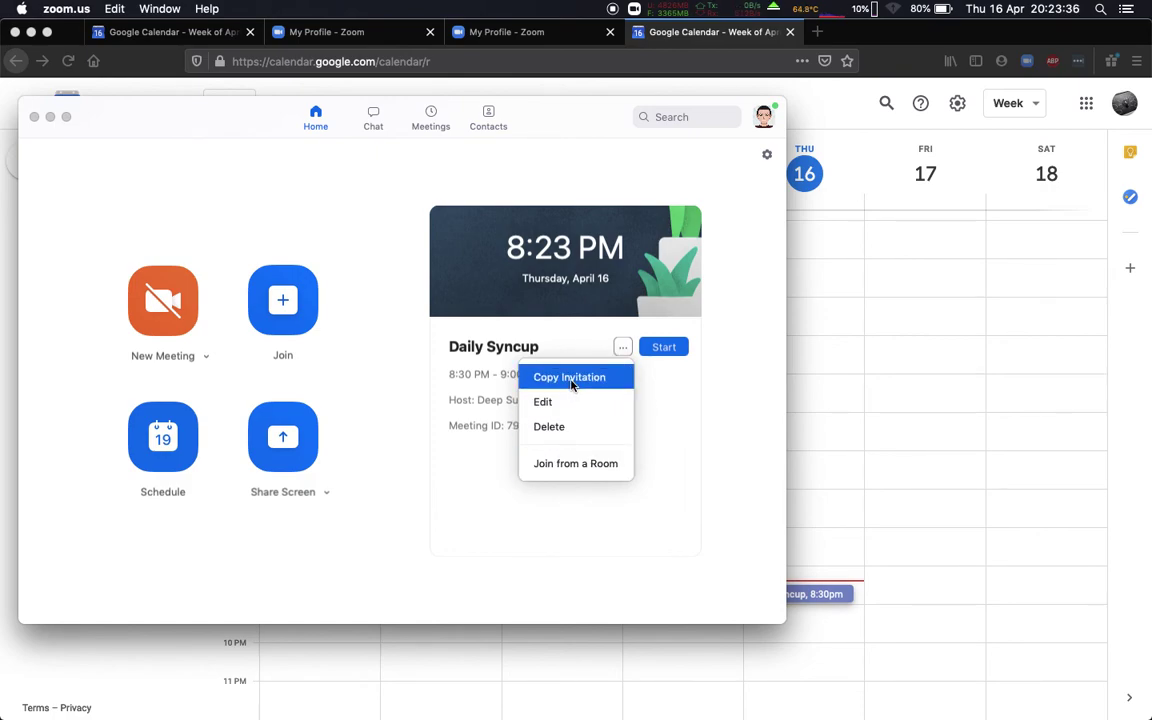
click(662, 400)
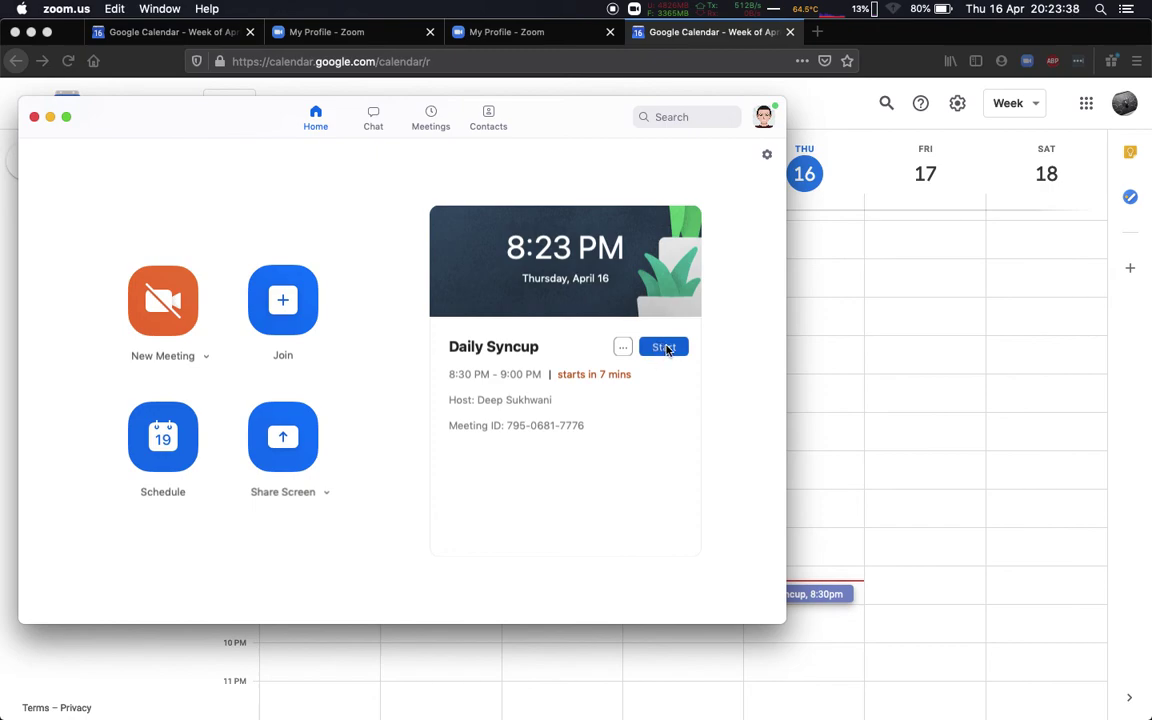